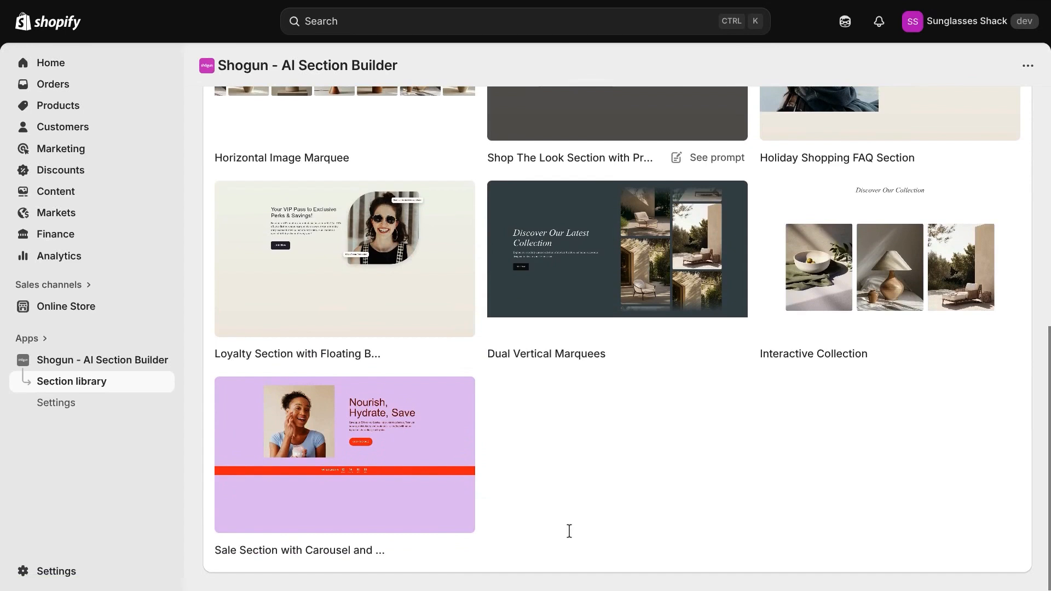
Ask the AI section builder to "Make the description a bit bigger" in the Hero with Marquee section
mouse_move(614, 304)
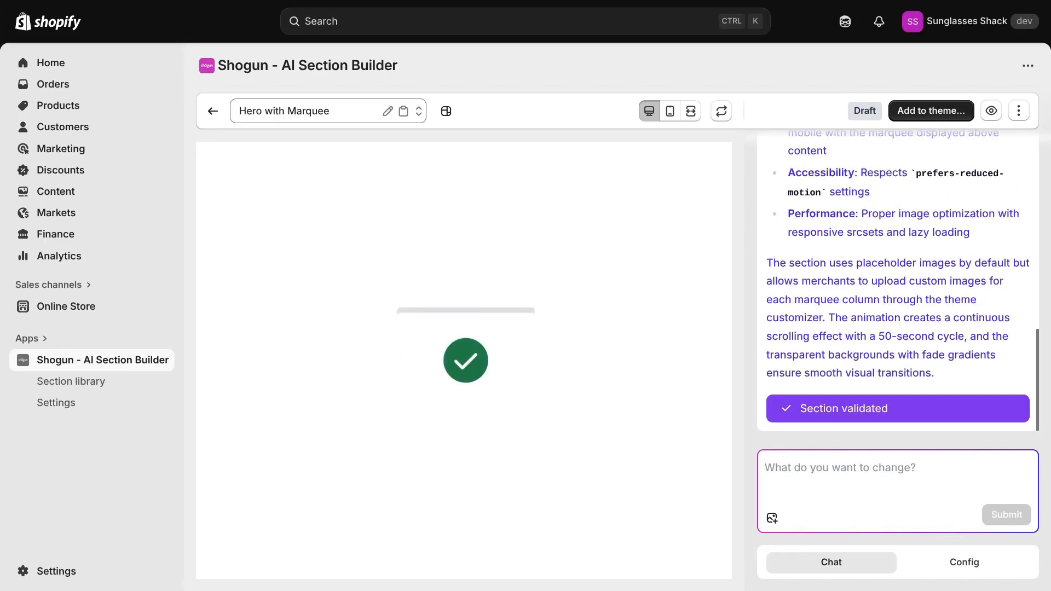
scroll(567, 276, down, 2)
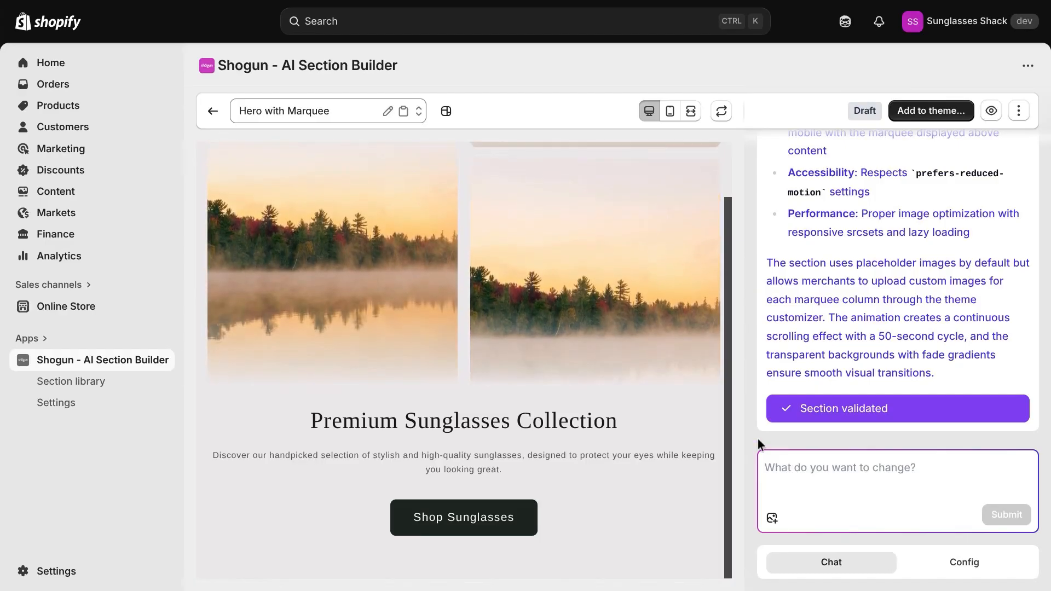
text(Make the d)
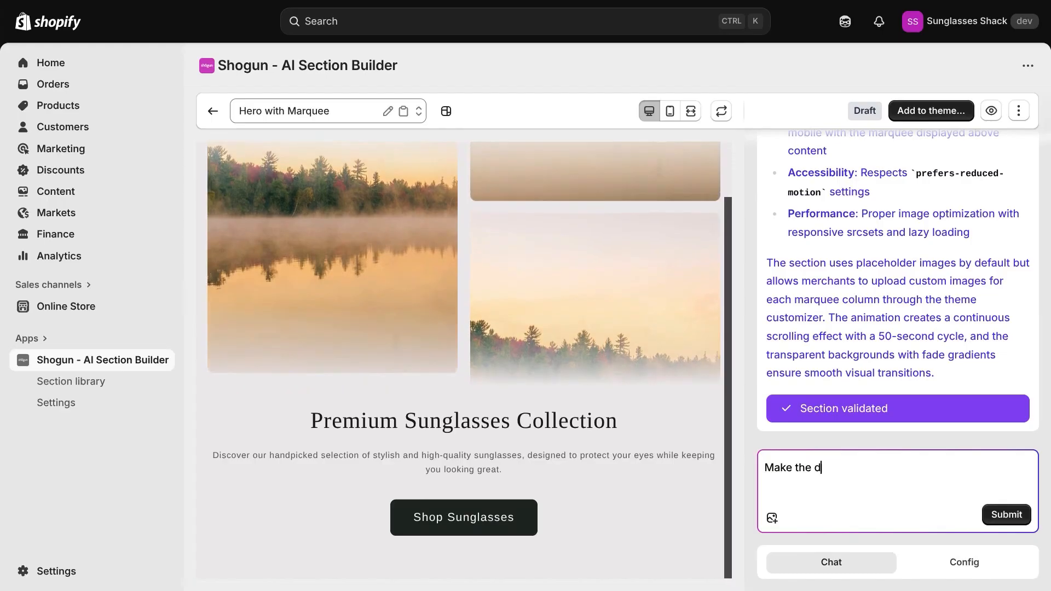
text(escription )
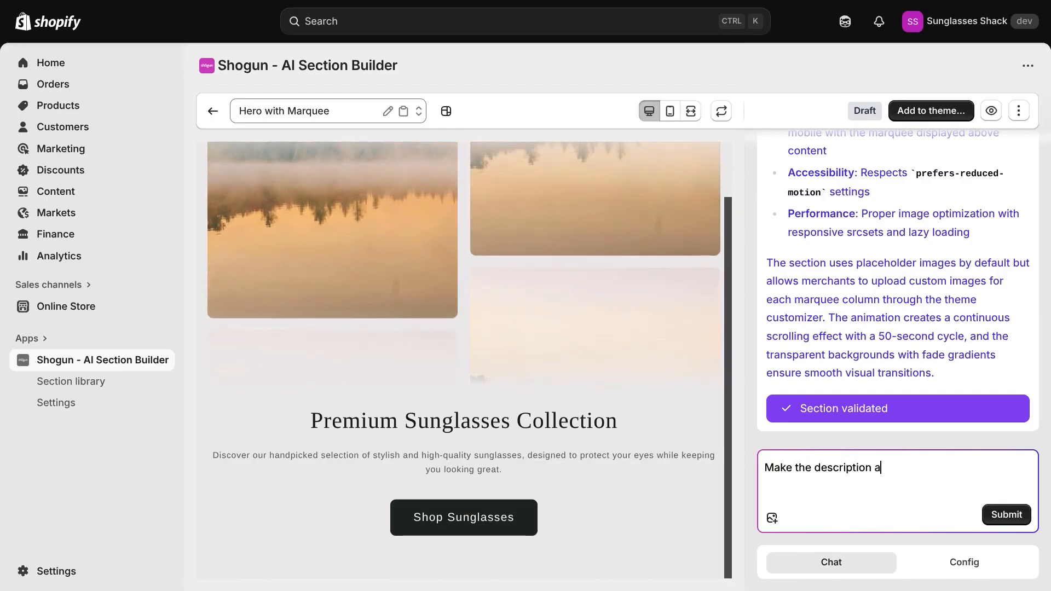
text(a bit bigger)
key(Return)
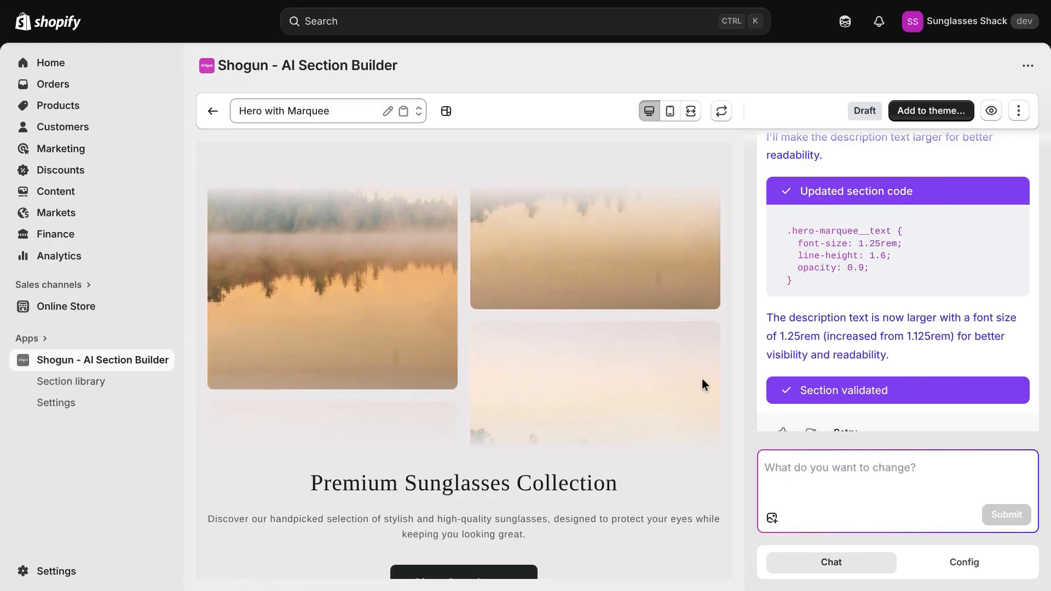
Ask the AI section builder to "Make each side three images" in the marquee
click(796, 471)
text(Mak)
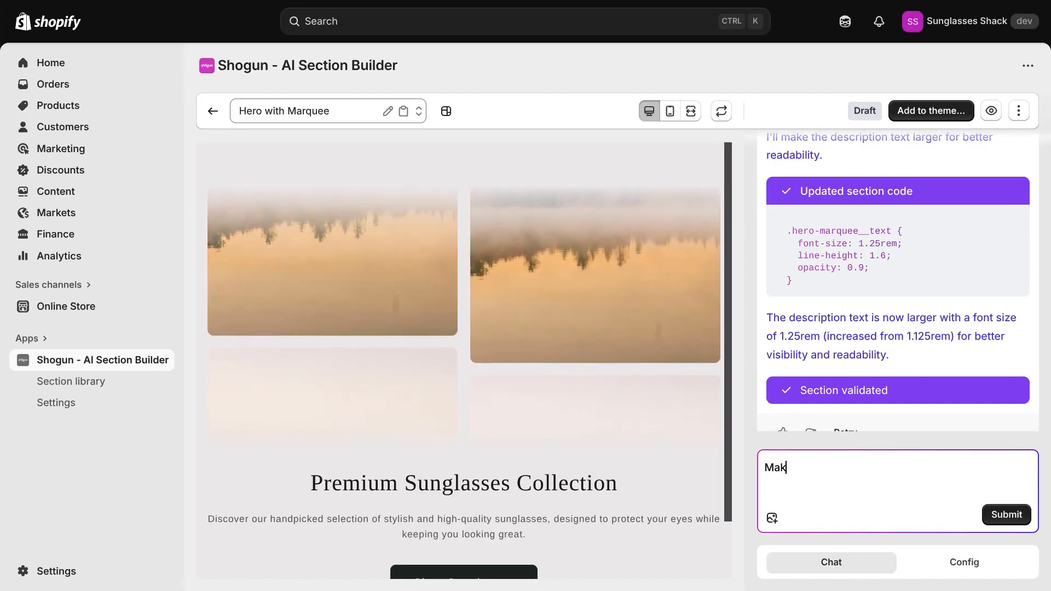
text(e each side thr)
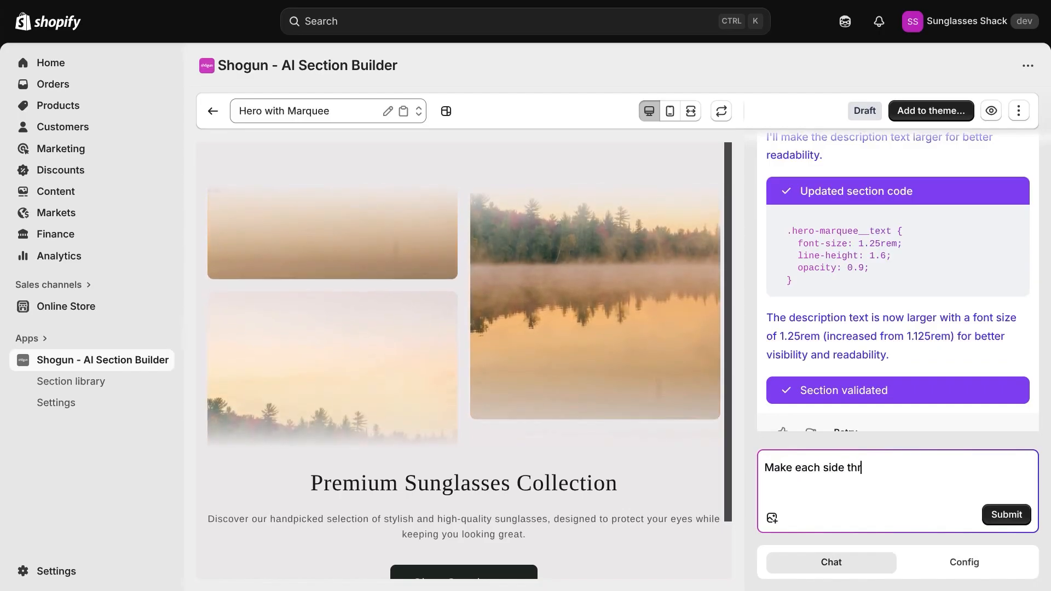
text(ee images)
key(Return)
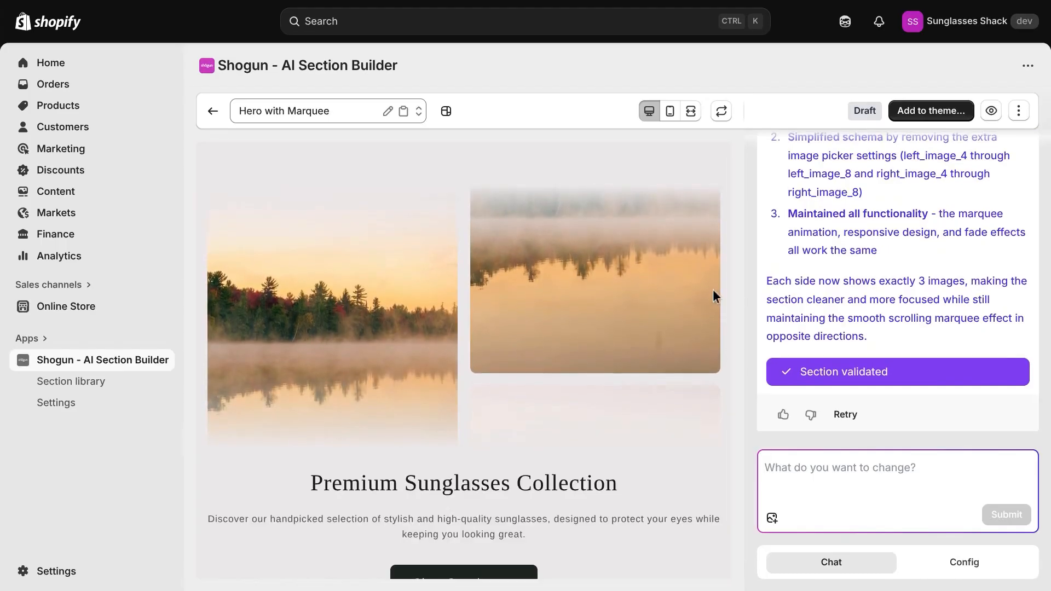
Preview the hero section in the mobile layout and at full width
click(670, 112)
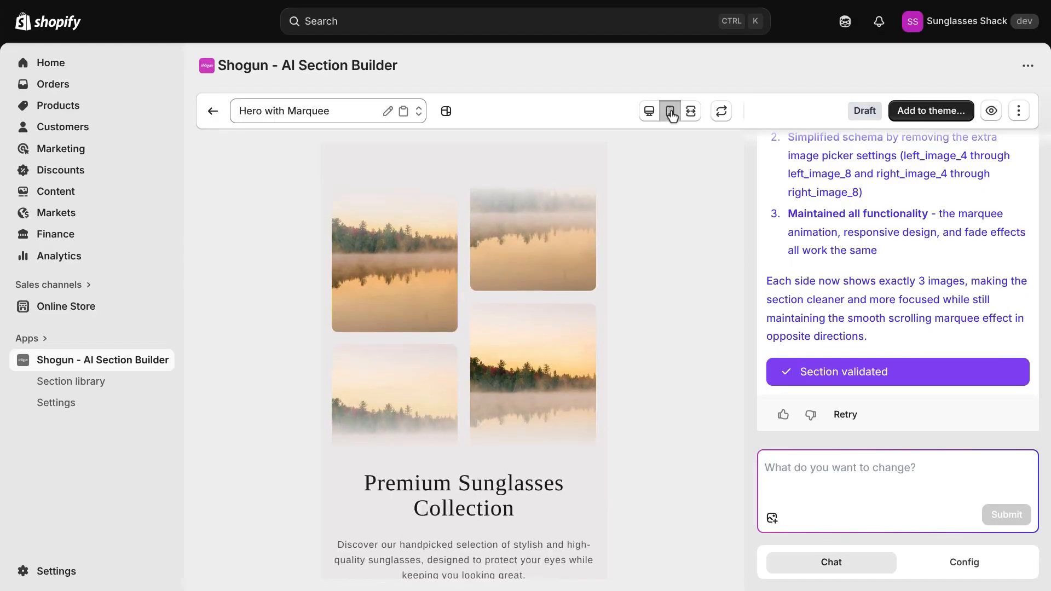
scroll(576, 239, down, 2)
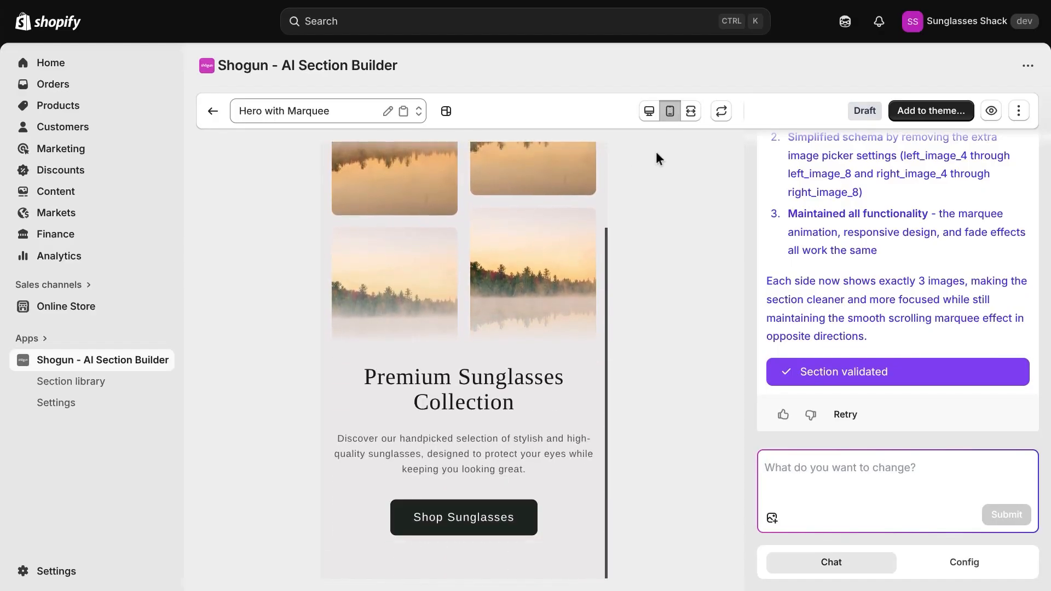
click(691, 111)
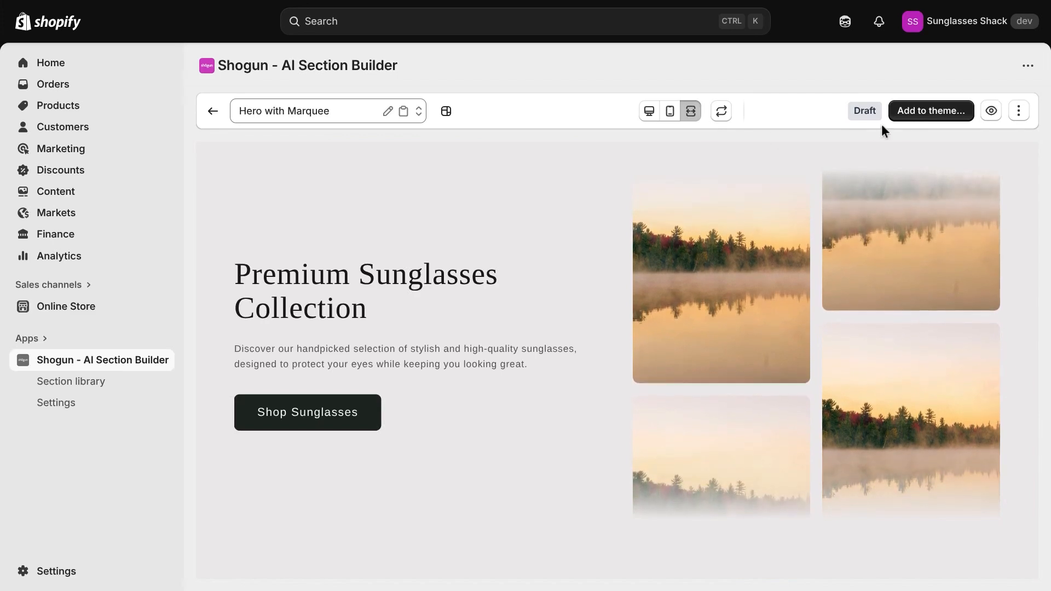
Publish the Hero with Marquee section to the theme and open the Shopify theme editor
click(908, 117)
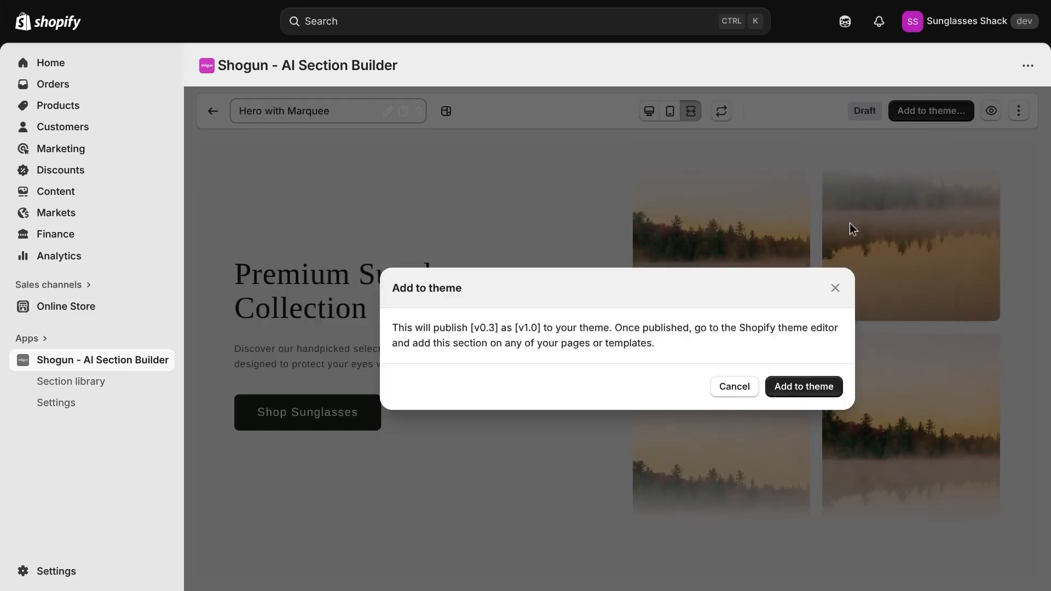
click(803, 386)
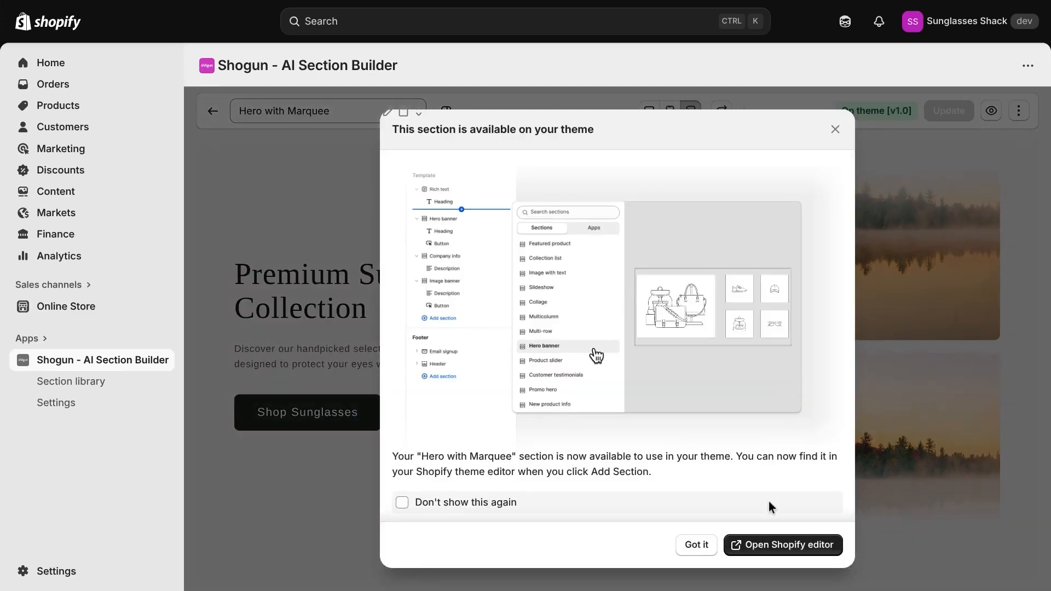
click(746, 545)
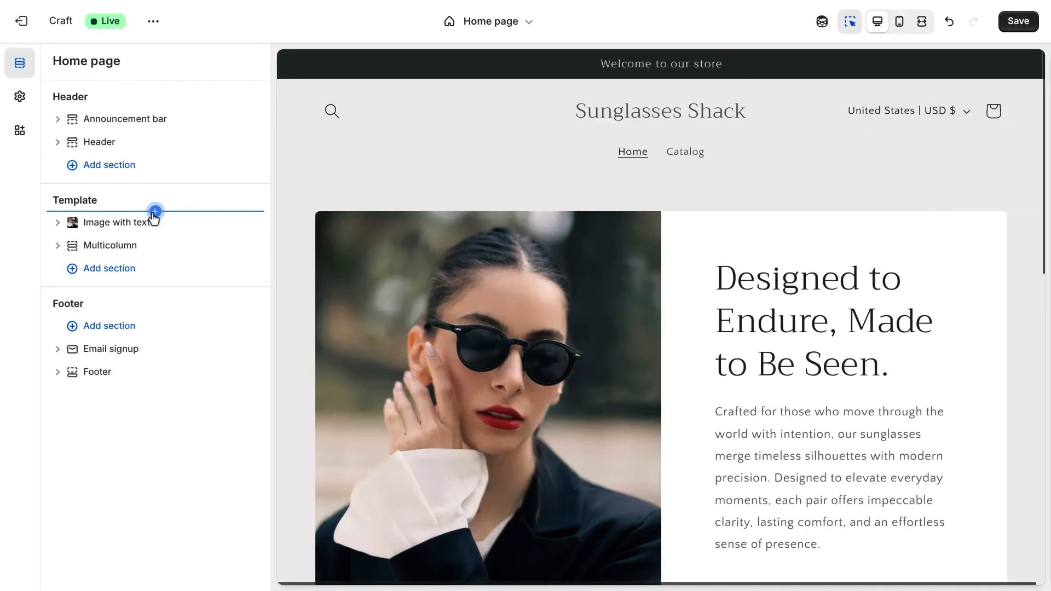
Add the Hero with Marquee section above Image with text in the home page template
click(155, 212)
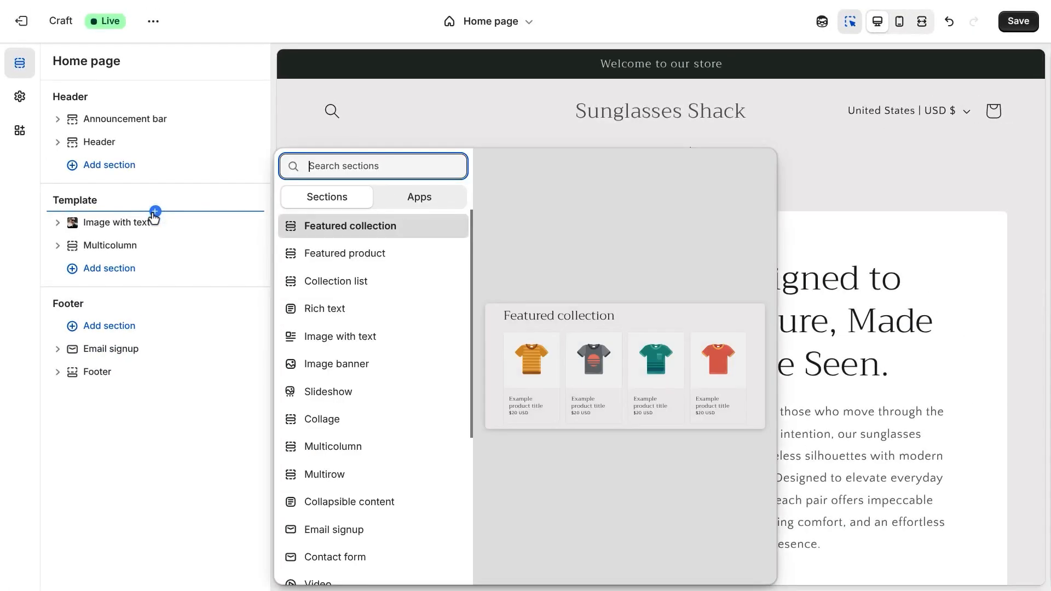
text(hero)
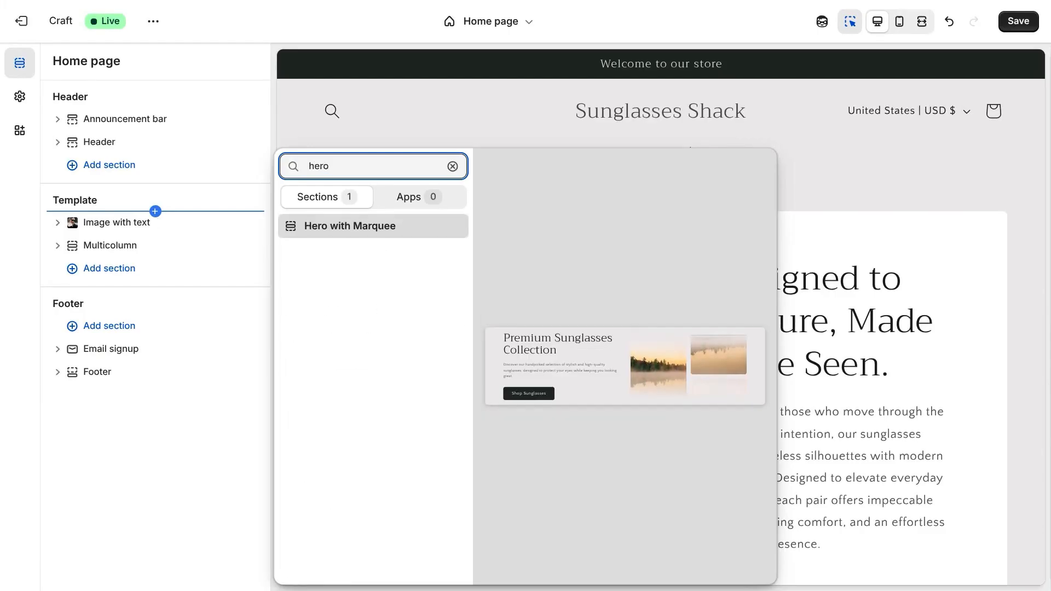
click(314, 227)
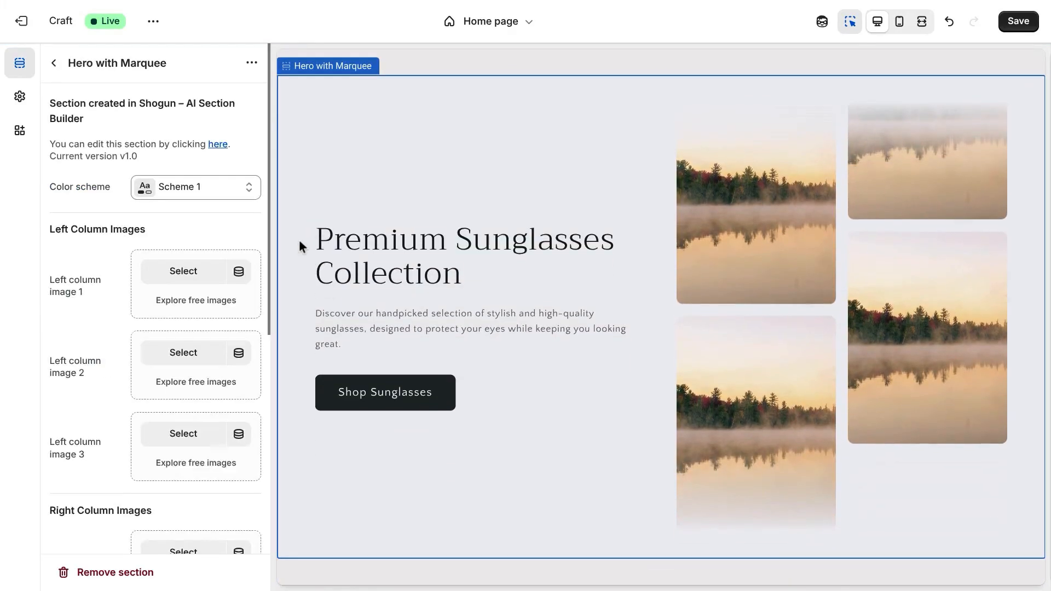
Assign homepage_1, homepage_2 and homepage_3 as left column images 1, 2 and 3 of the hero section
click(196, 271)
click(327, 335)
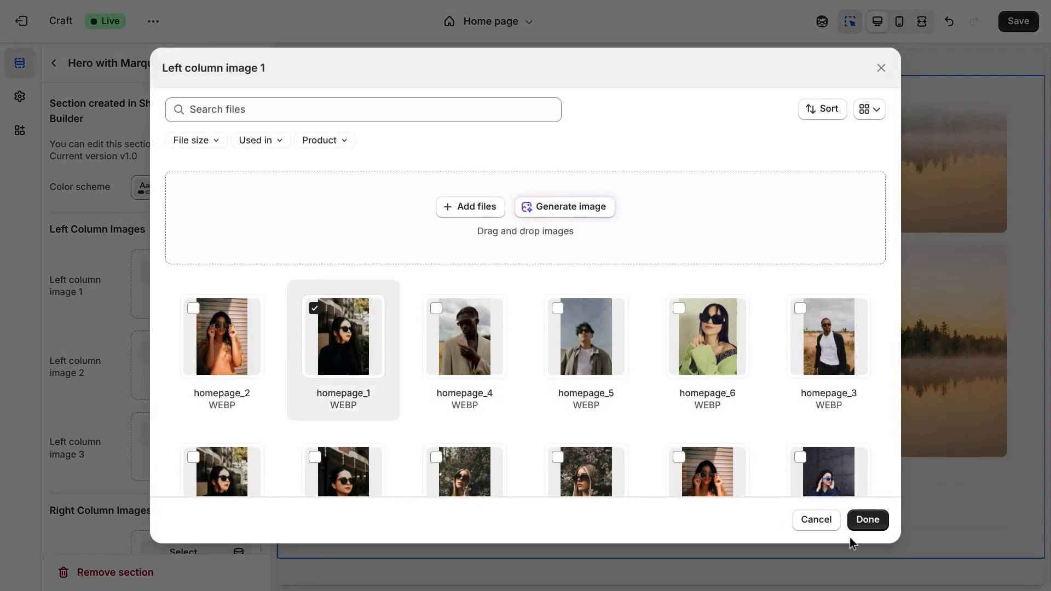
click(868, 520)
click(179, 353)
click(221, 336)
click(868, 519)
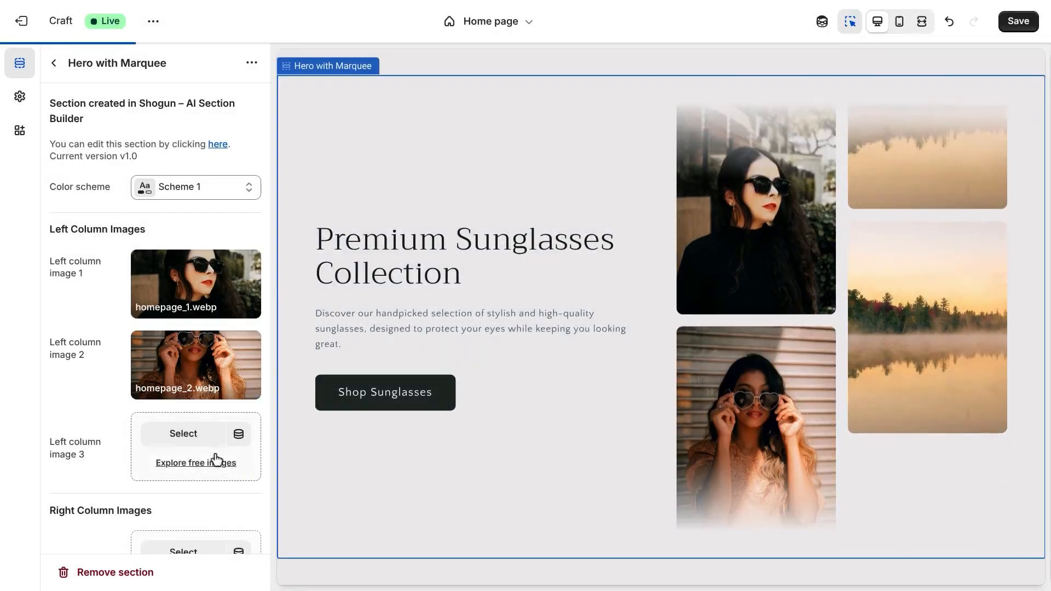
click(173, 437)
click(821, 325)
click(869, 523)
Assign homepage_4, homepage_5 and homepage_6 as right column images 1, 2 and 3 of the hero section
scroll(157, 388, down, 3)
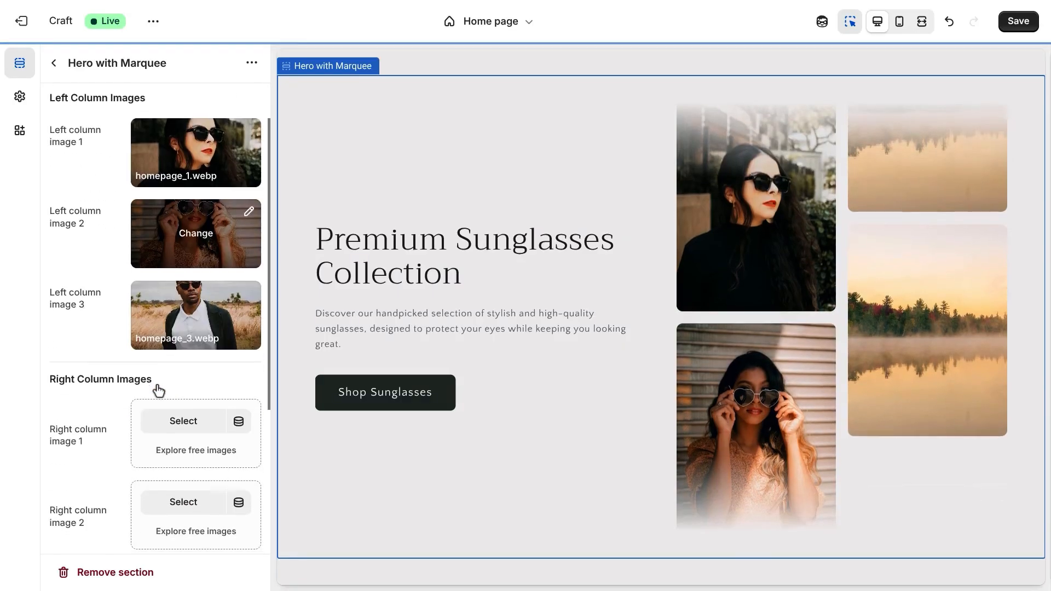
click(179, 369)
click(424, 351)
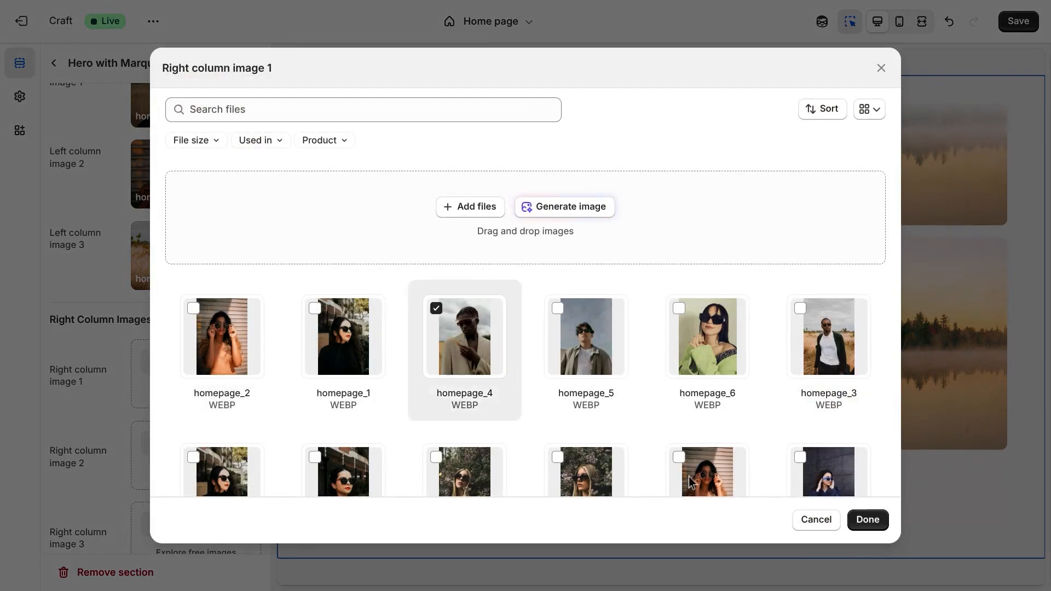
click(867, 519)
click(181, 443)
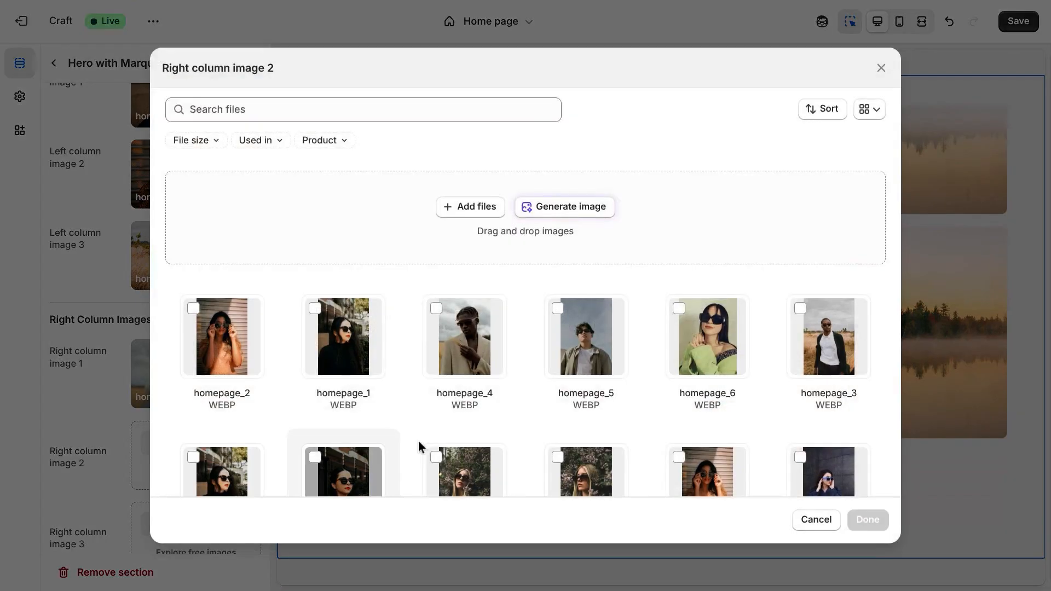
click(868, 519)
click(192, 524)
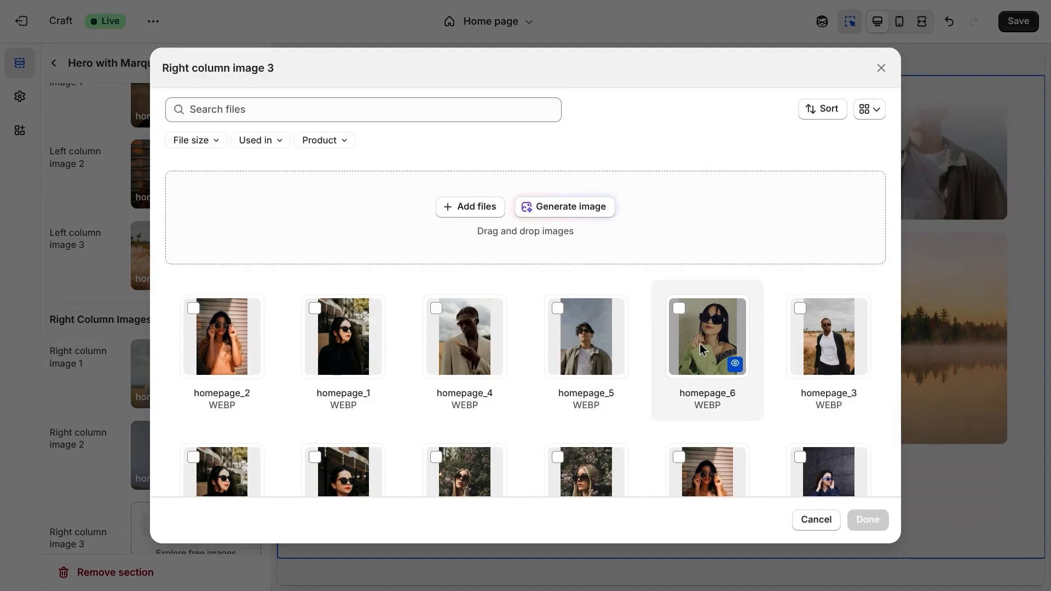
click(868, 520)
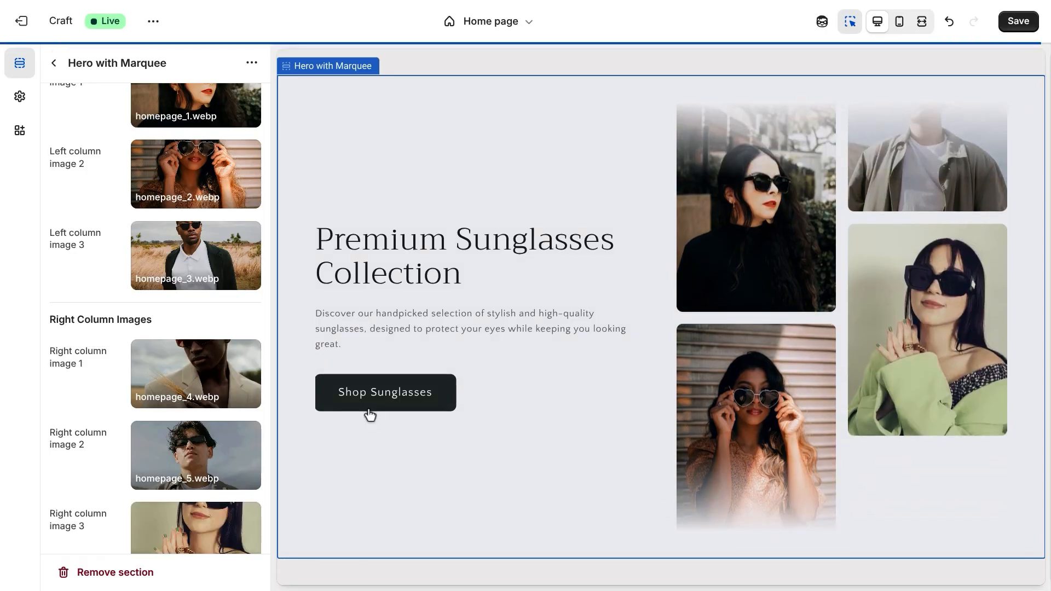
Review the content settings of the hero section's Heading and Text blocks
click(54, 65)
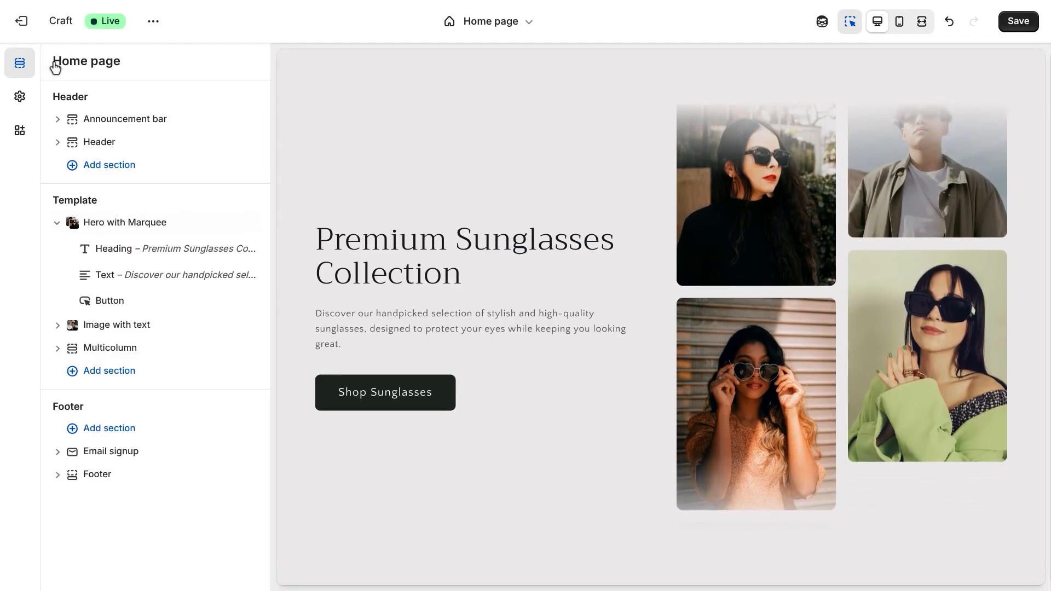
click(155, 250)
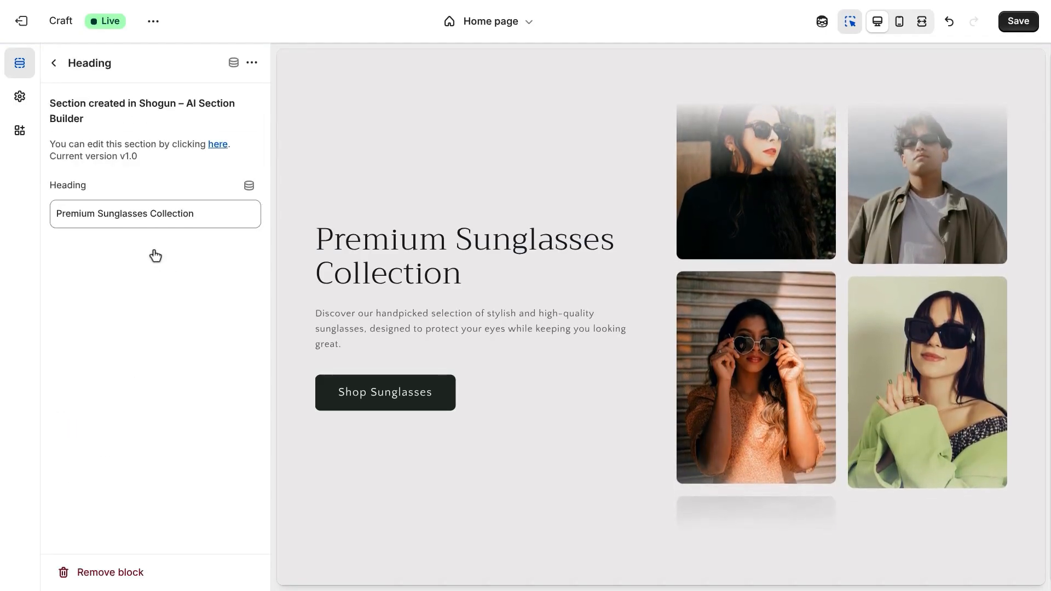
click(183, 215)
click(54, 63)
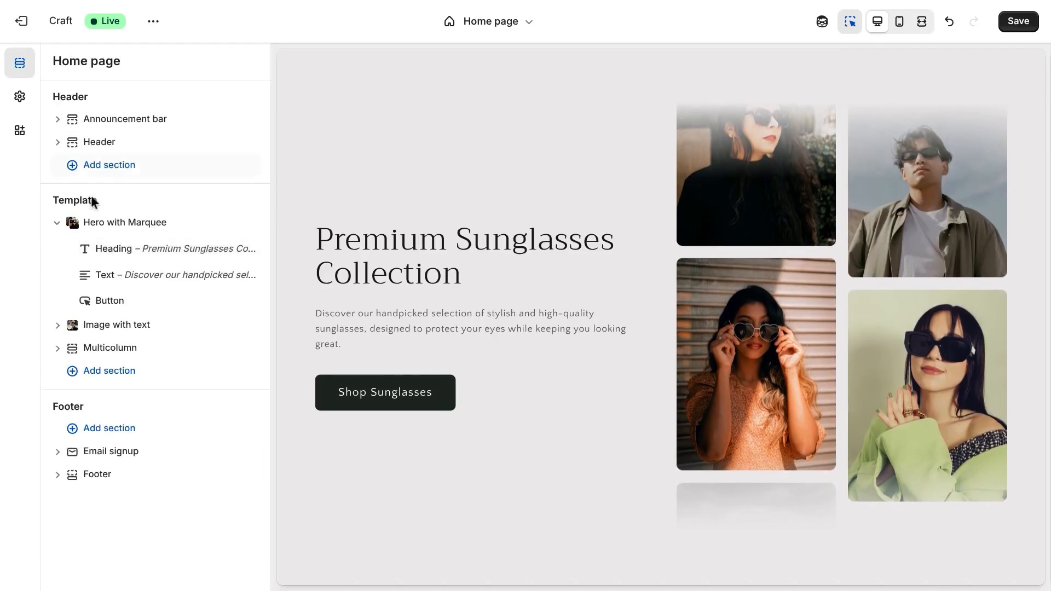
click(123, 277)
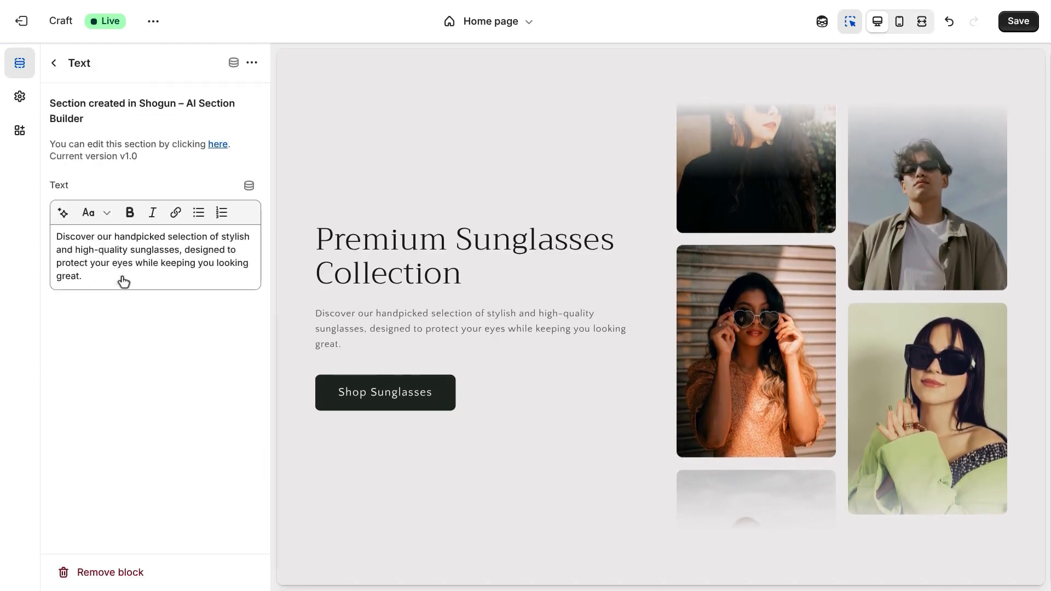
click(168, 264)
click(57, 63)
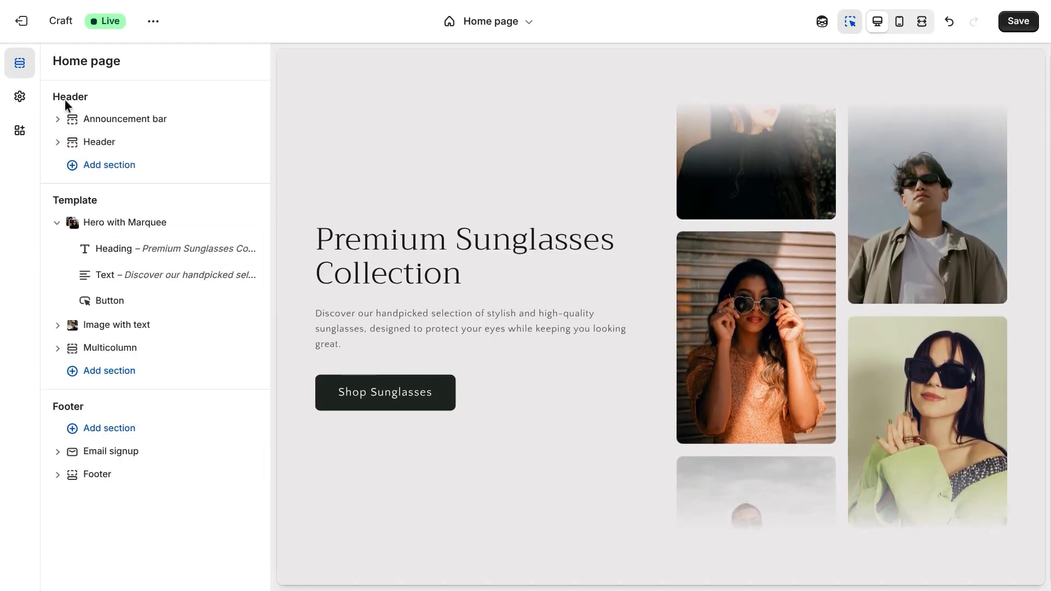
Link the hero section's Shop Sunglasses button to the Premium Sunglasses collection
click(117, 306)
click(147, 280)
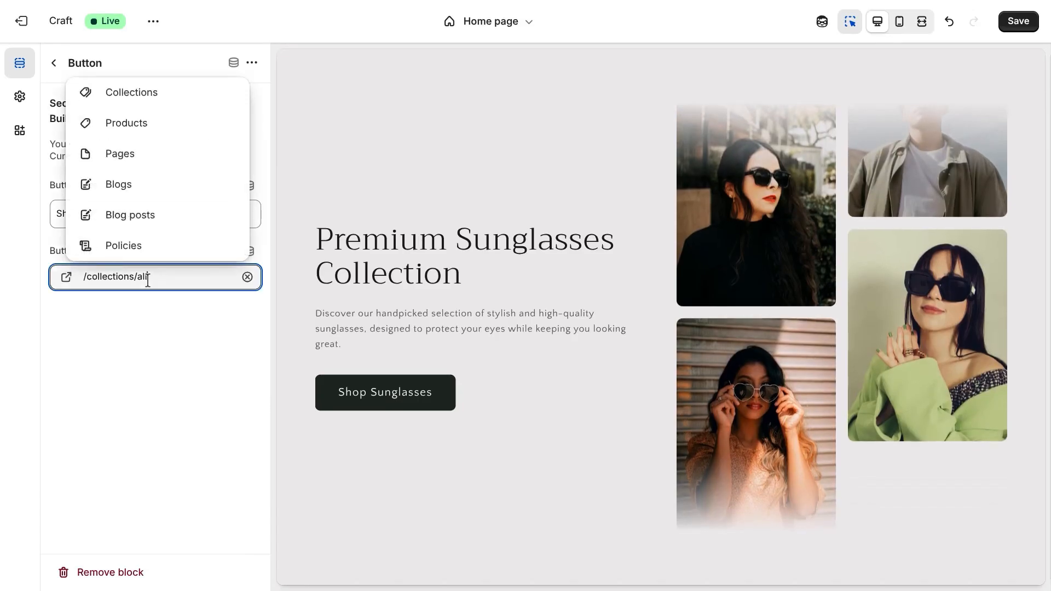
click(145, 96)
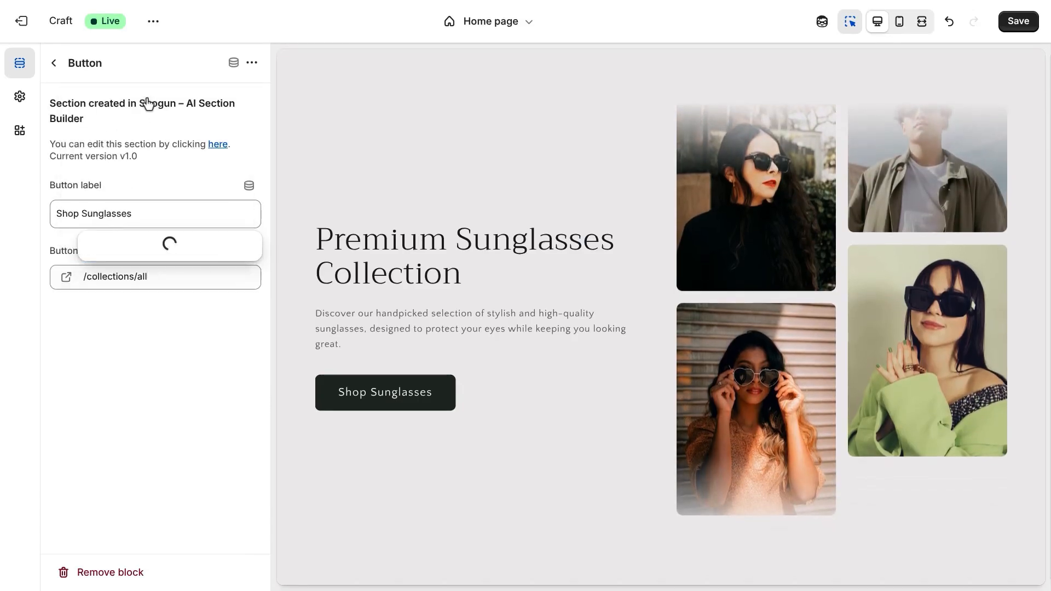
scroll(168, 408, down, 5)
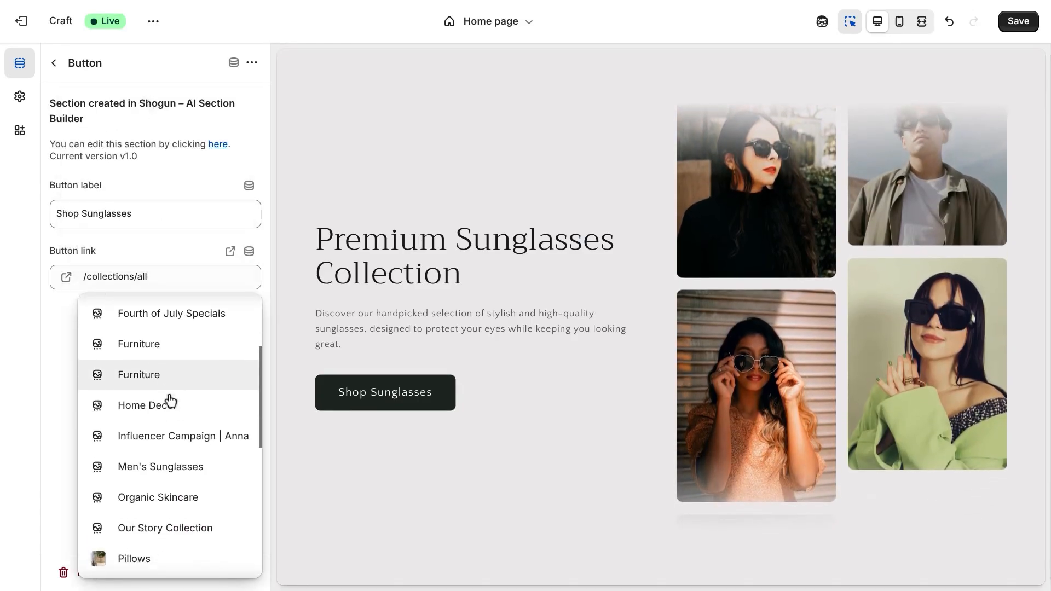
click(171, 506)
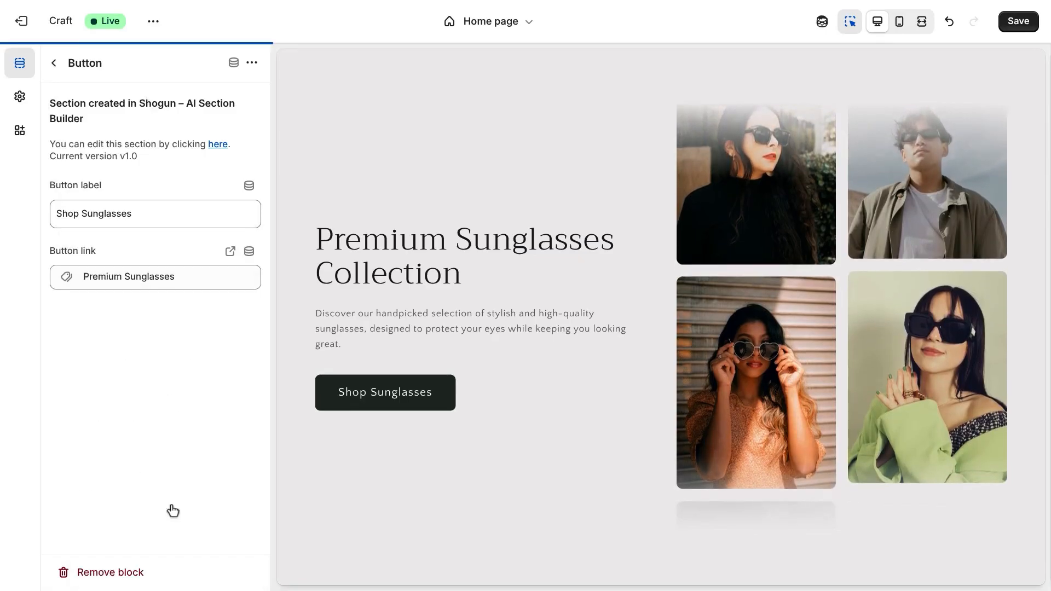
click(54, 66)
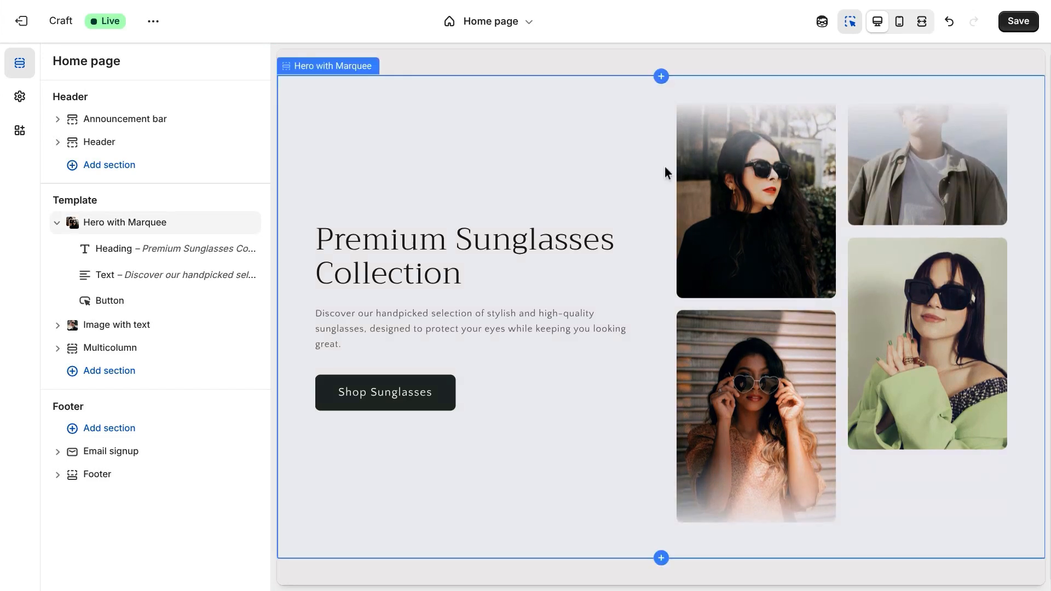
Review the home page preview from the hero section down to the email signup and back up
scroll(1020, 253, down, 8)
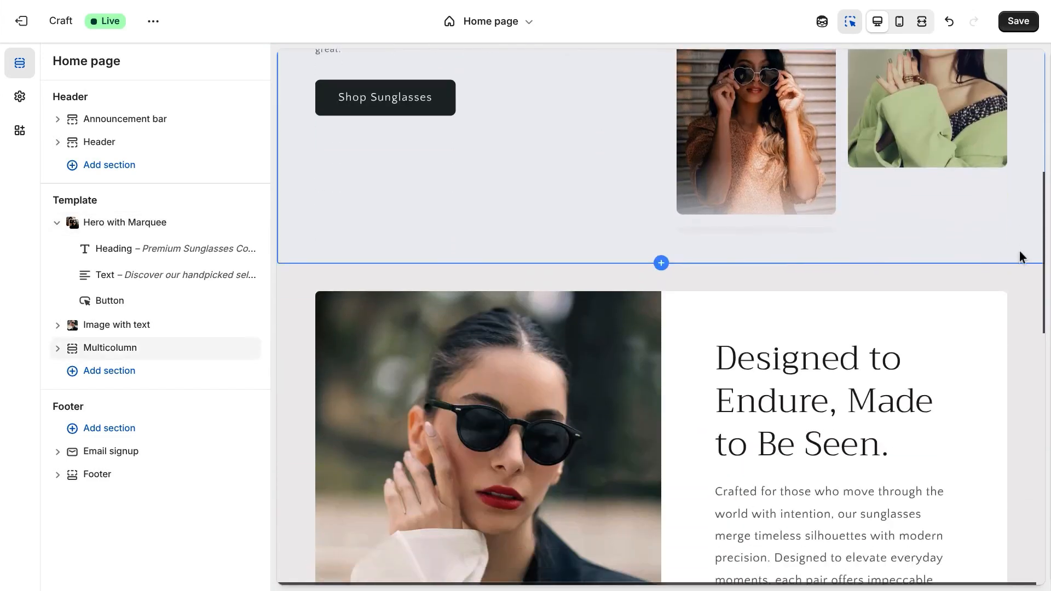
scroll(1020, 253, down, 8)
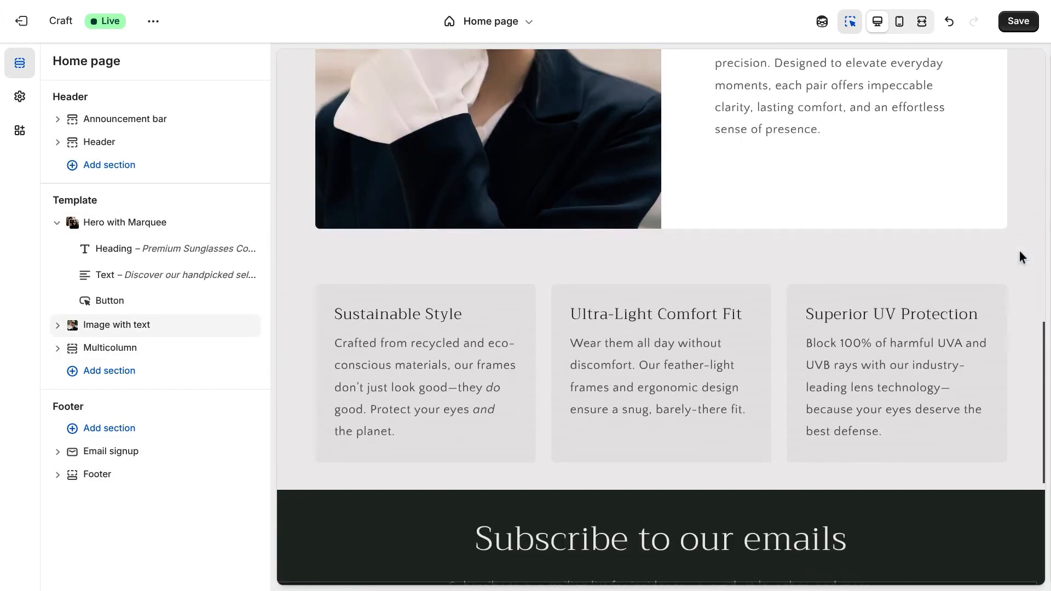
scroll(1020, 252, down, 2)
scroll(1021, 245, up, 8)
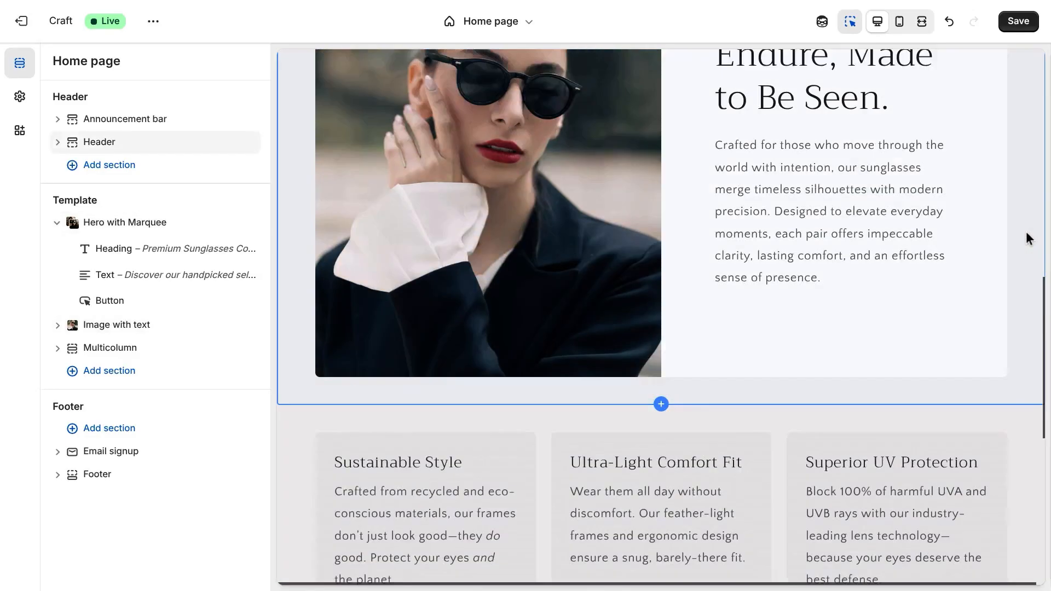
scroll(1028, 219, up, 10)
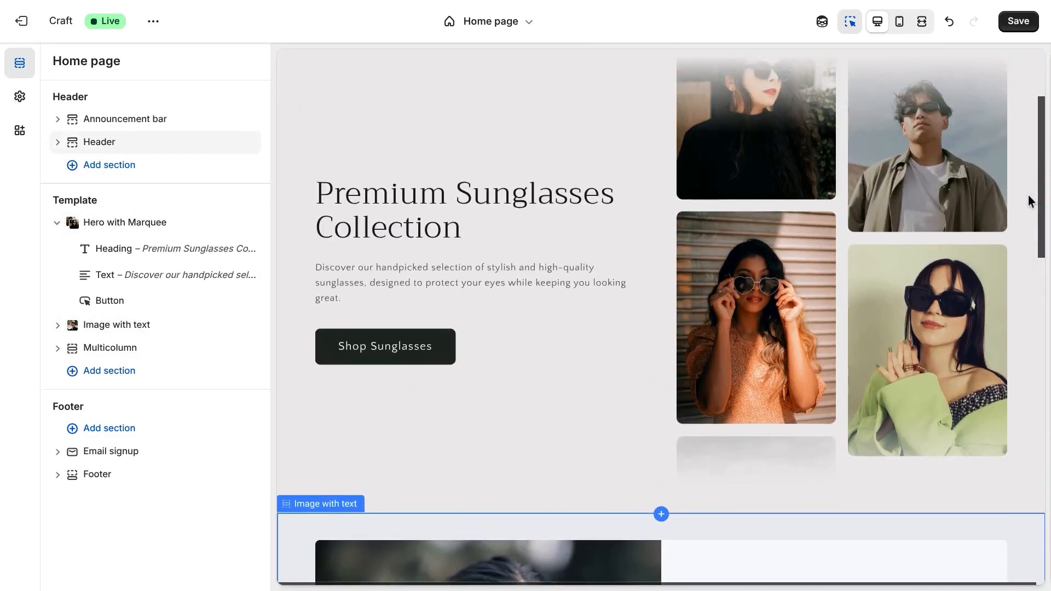